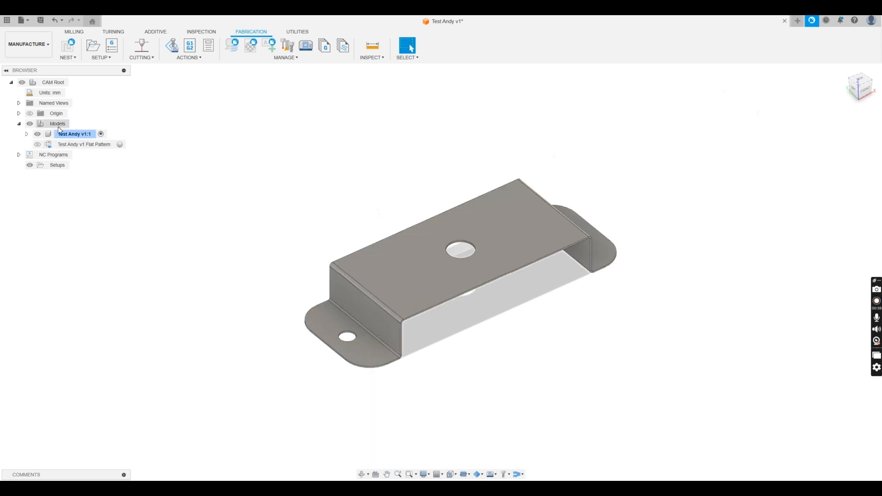
Activate the Test Andy v1 Flat Pattern model and clear the selection
left_click(123, 144)
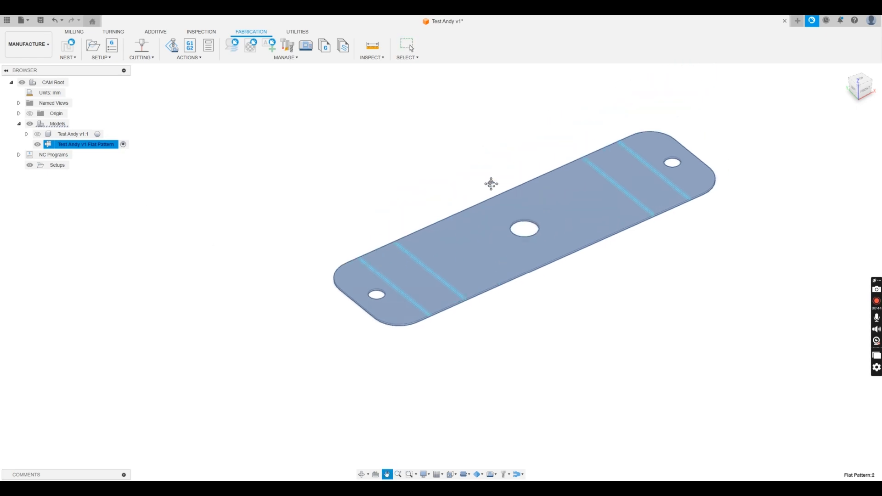
left_click(396, 193)
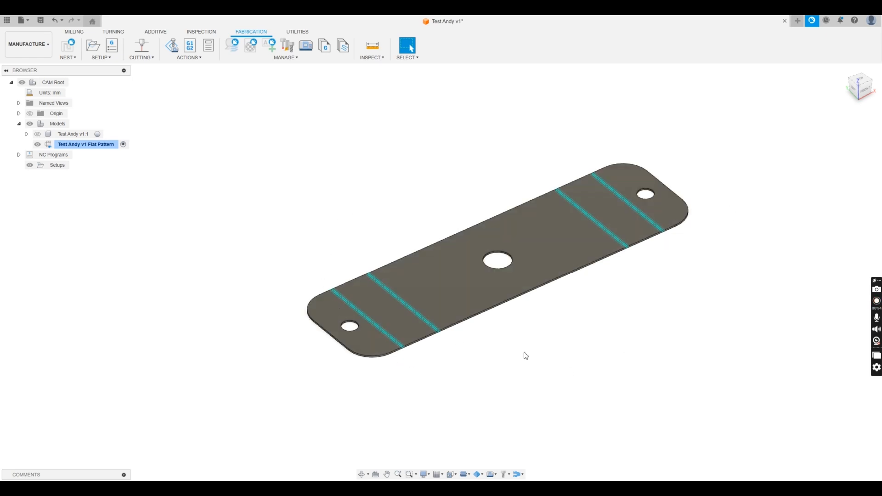
Start a 2D Profile cut with the Ex-Trafire 100SD toolset's 1 - Mild Steel - 45A - 2mm tool
left_click(144, 49)
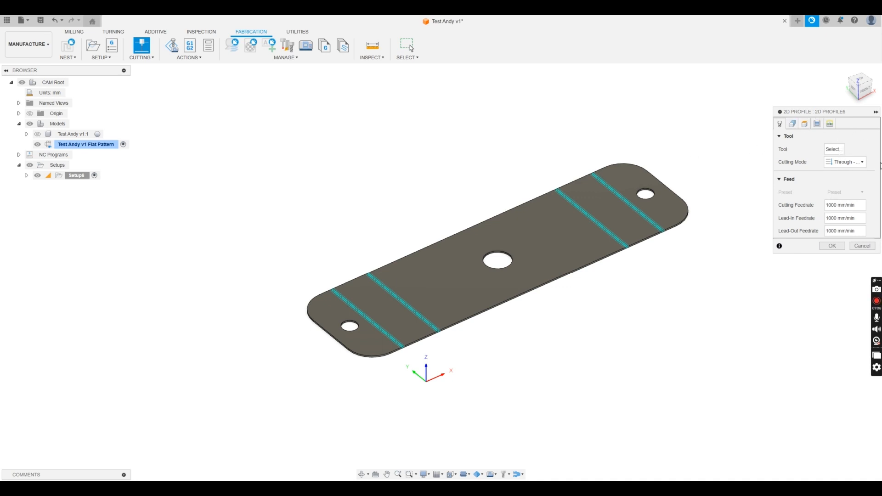
left_click(834, 149)
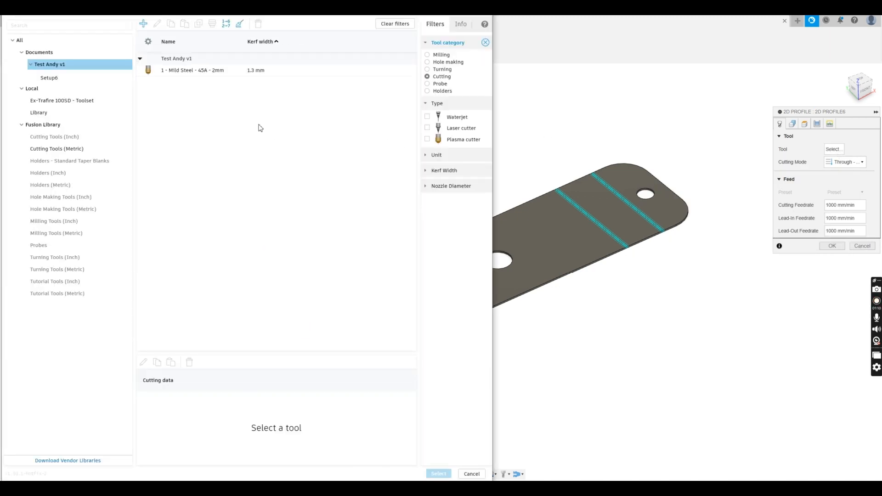
left_click(58, 102)
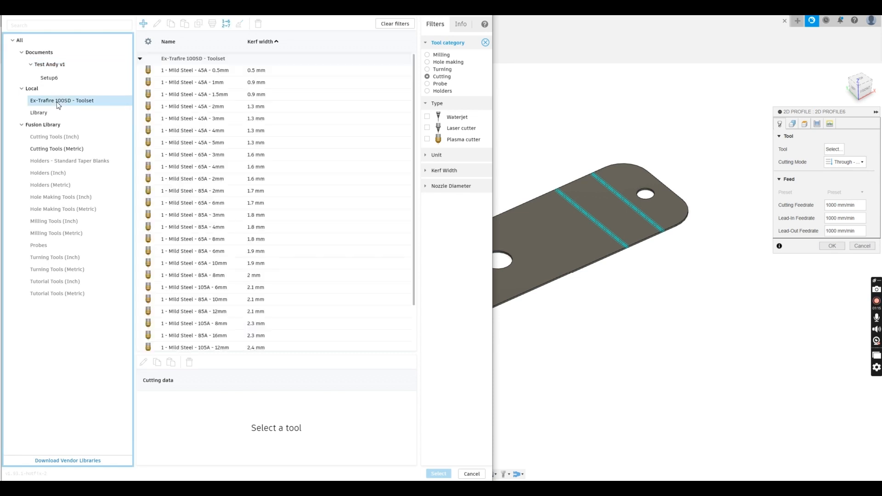
left_click(210, 108)
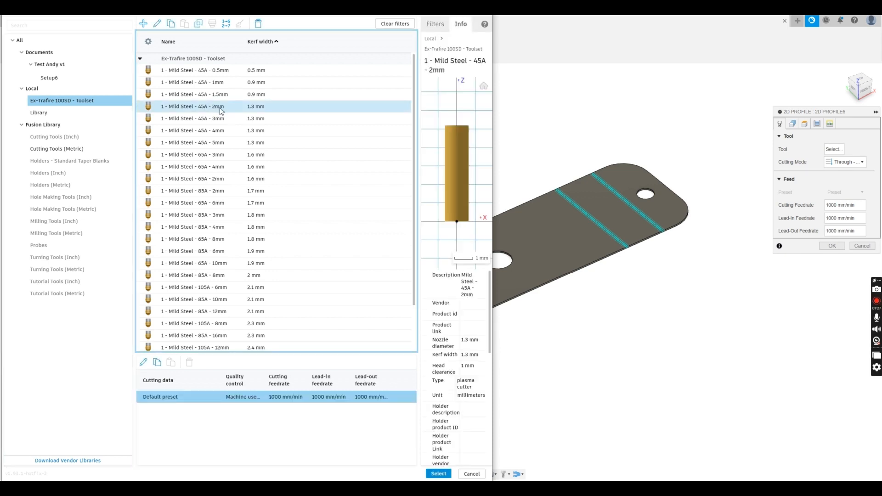
left_click(439, 474)
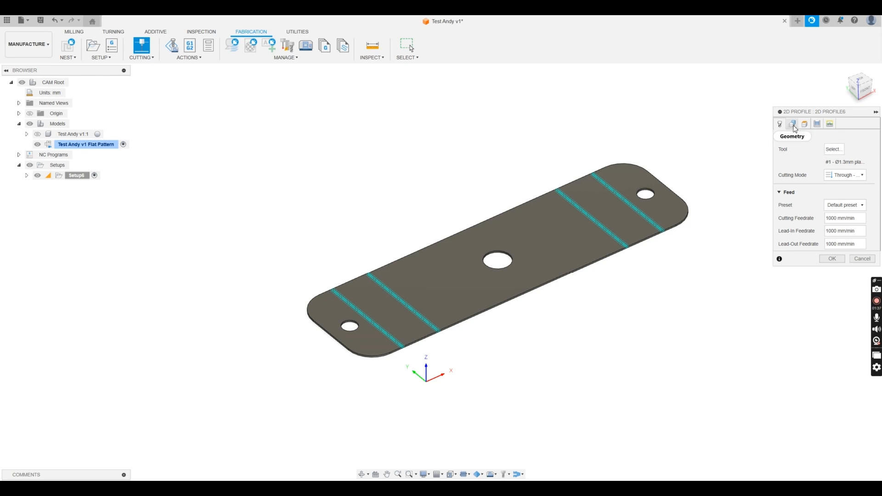
Select the central hole and the outer plate edge as contours and create 2D Profile6
left_click(793, 126)
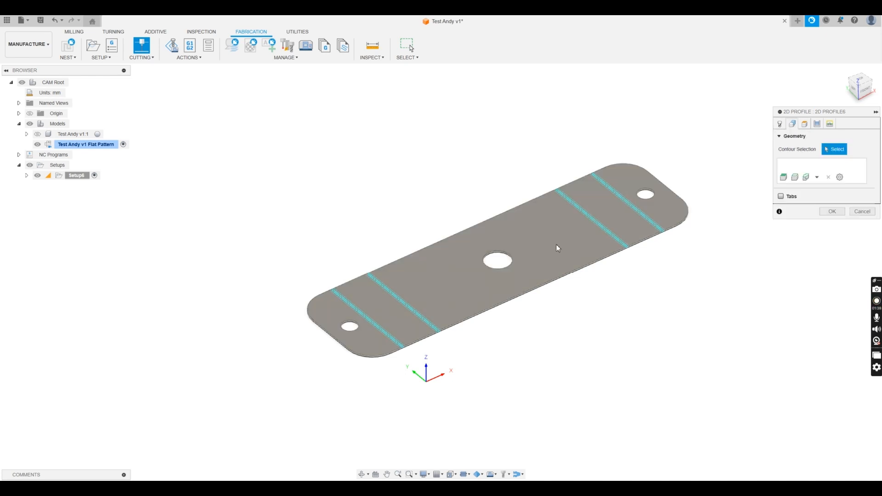
scroll(507, 257, "up", 5)
left_click(504, 256)
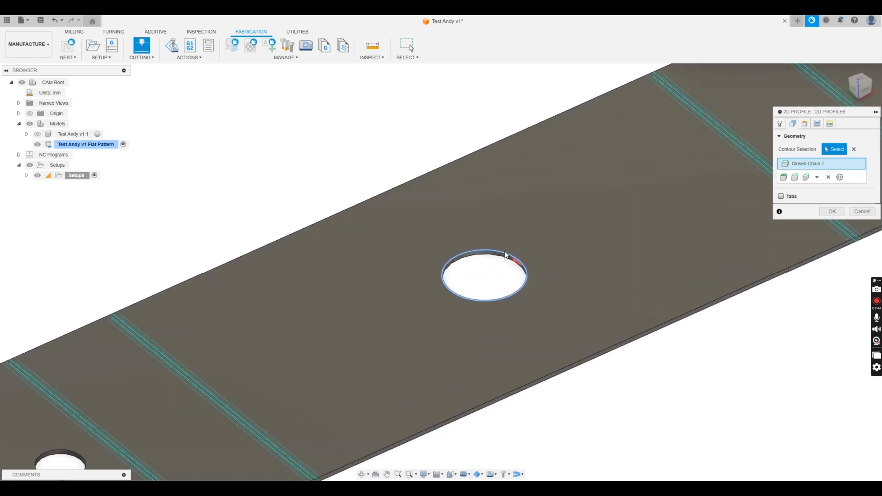
left_click(438, 167)
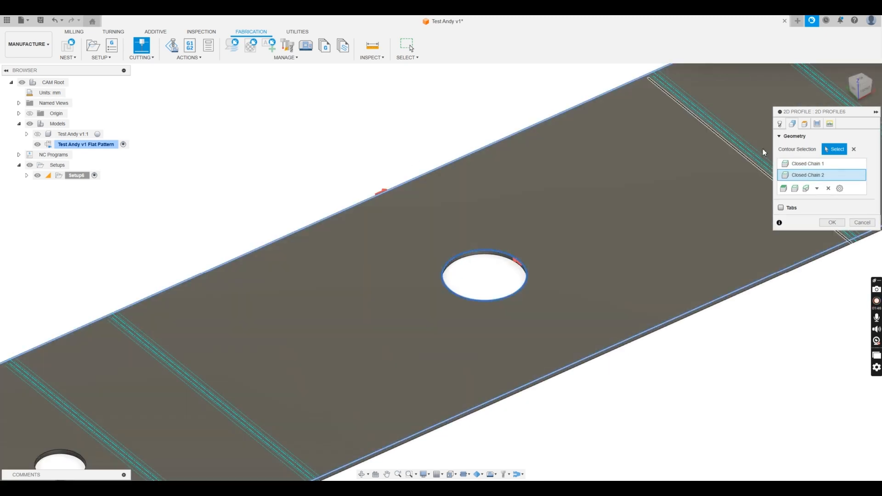
left_click(835, 225)
scroll(545, 146, "down", 5)
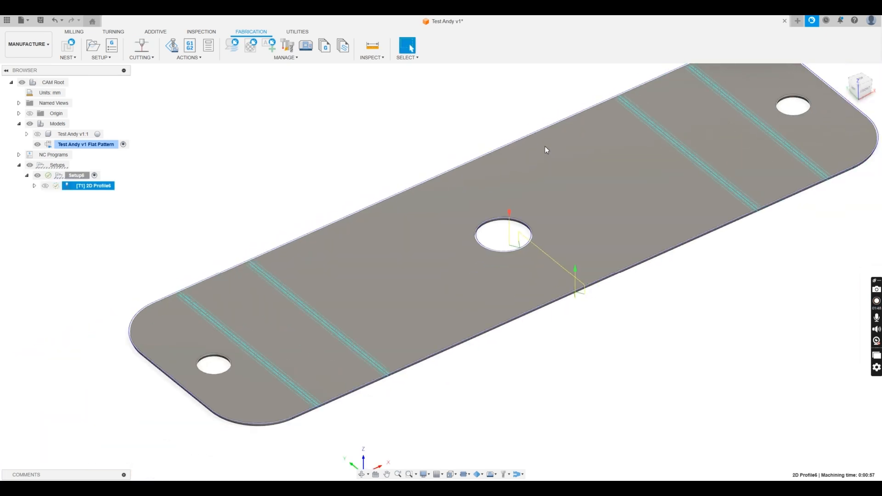
Edit Setup6 and set its stock mode to From solid using the plate body
left_click(81, 178)
right_click(80, 177)
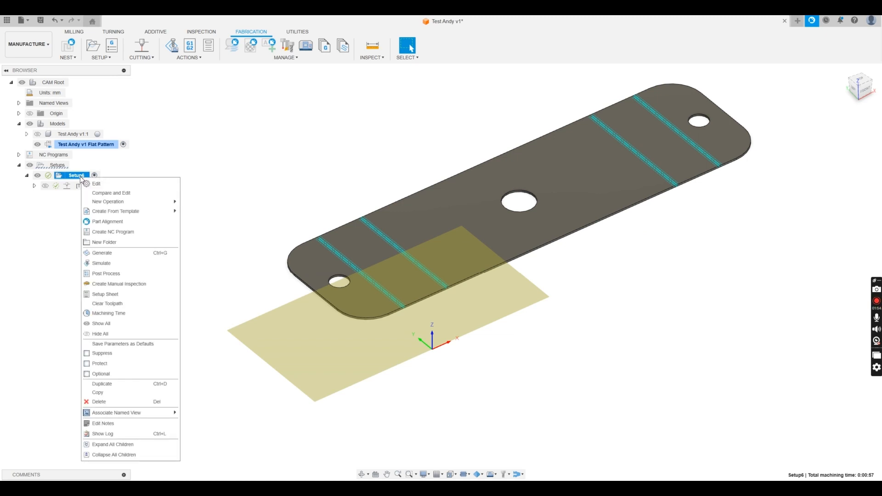
left_click(95, 184)
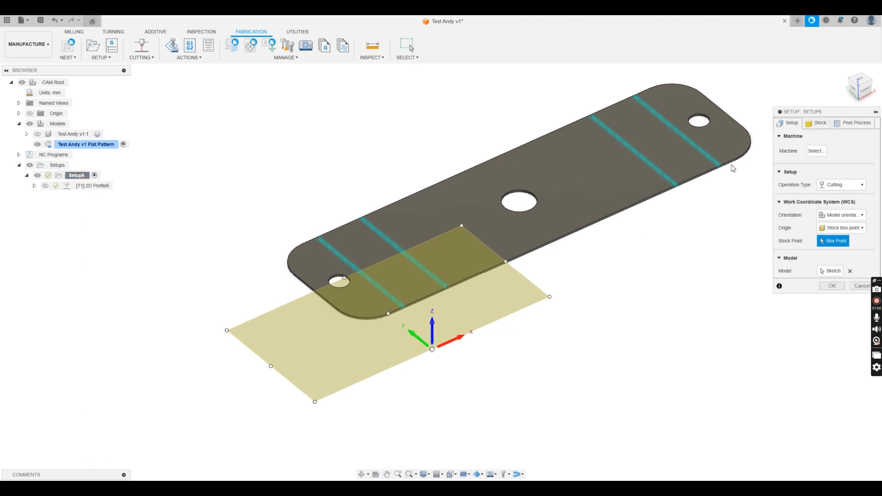
left_click(818, 126)
left_click(847, 149)
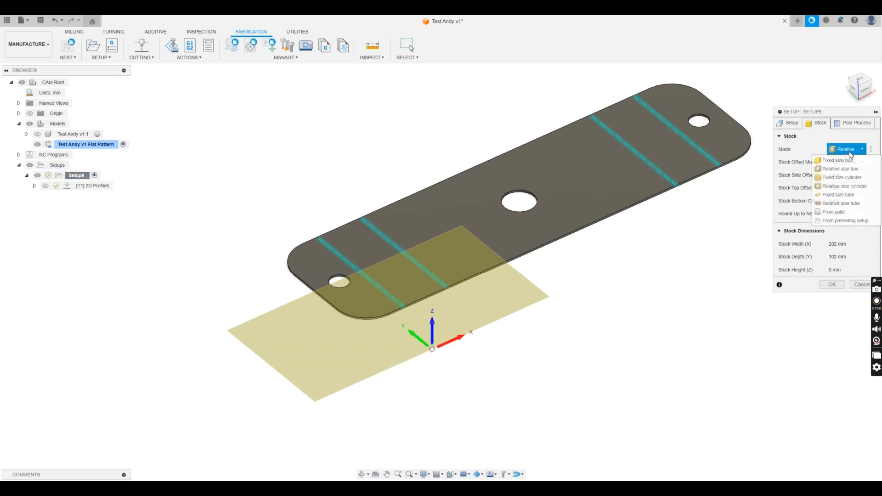
left_click(845, 212)
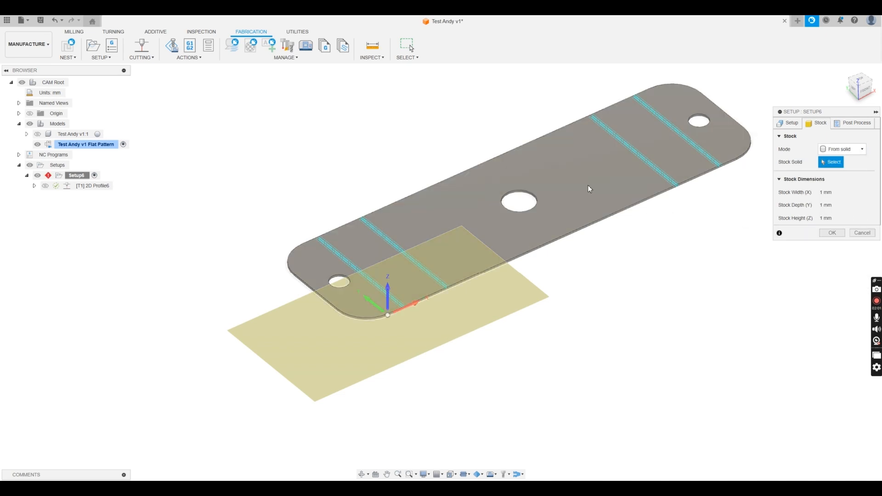
left_click(589, 189)
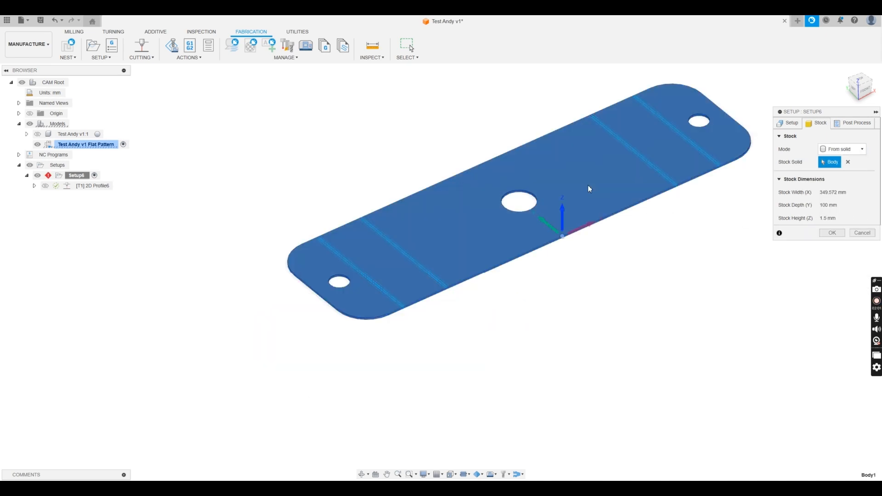
Place Setup6's work origin at the plate's lower-left corner box point and confirm
left_click(792, 124)
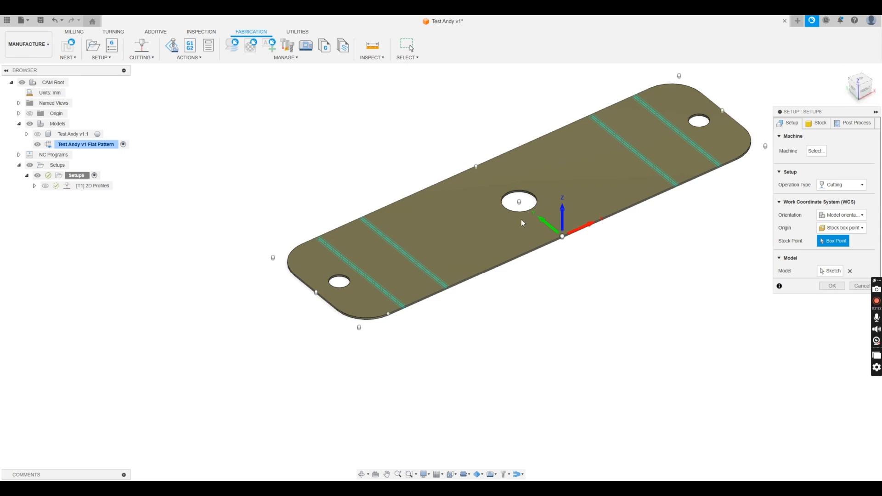
left_click(359, 327)
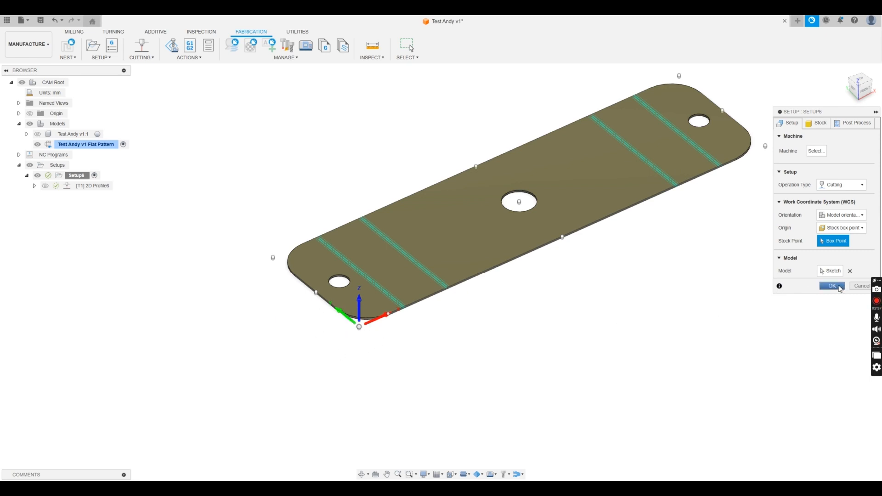
key("Return")
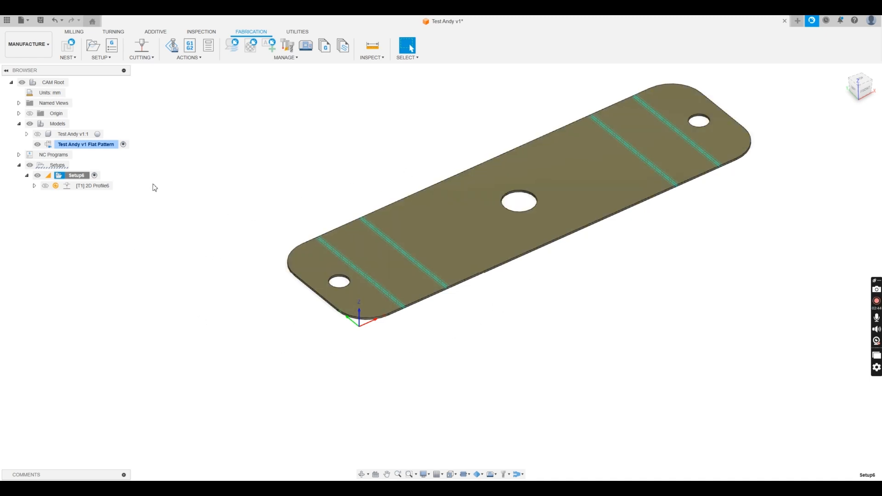
Regenerate the out-of-date 2D Profile6 toolpath in Setup6
left_click(55, 187)
right_click(75, 179)
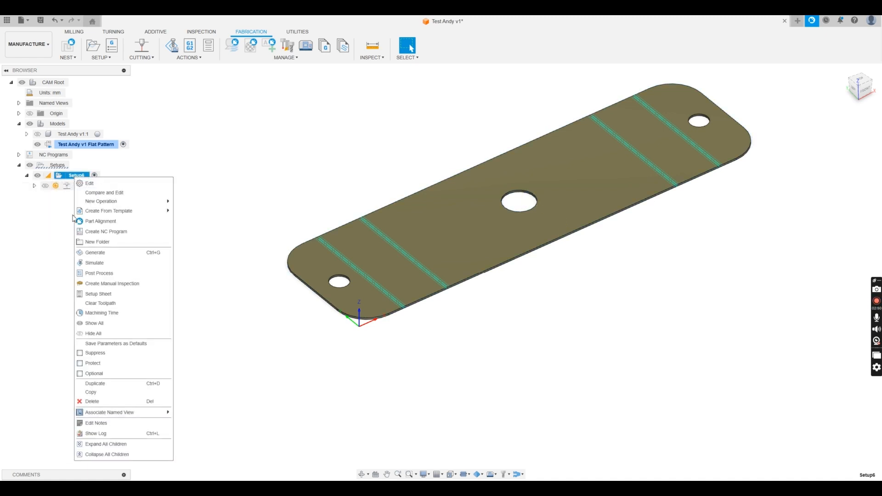
left_click(80, 251)
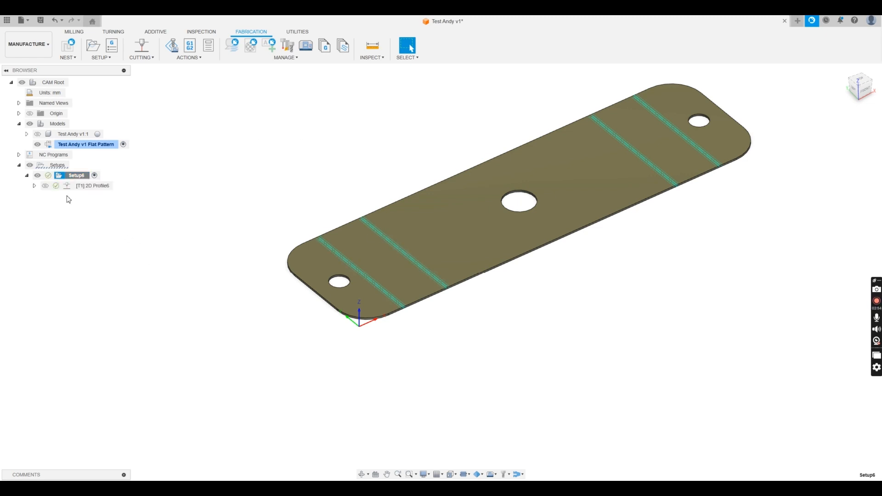
Select Setup6 and launch Simulate with Machine for it
mouse_move(58, 189)
left_click(97, 237)
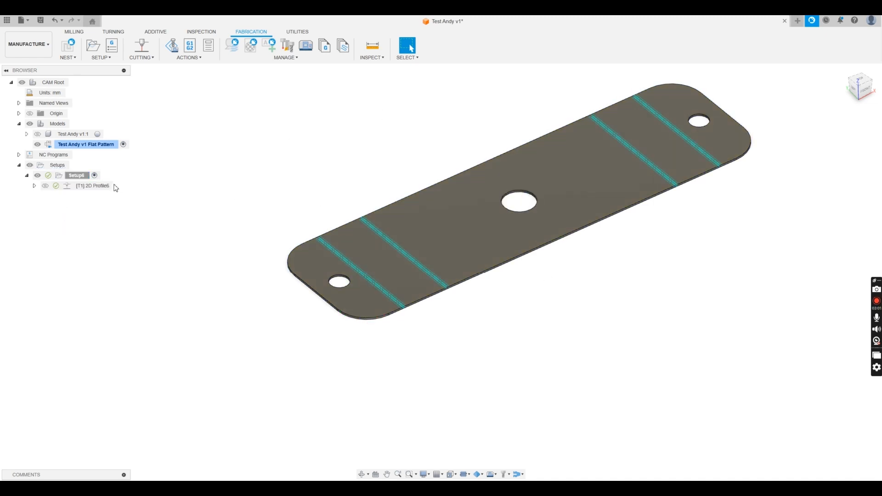
left_click(76, 175)
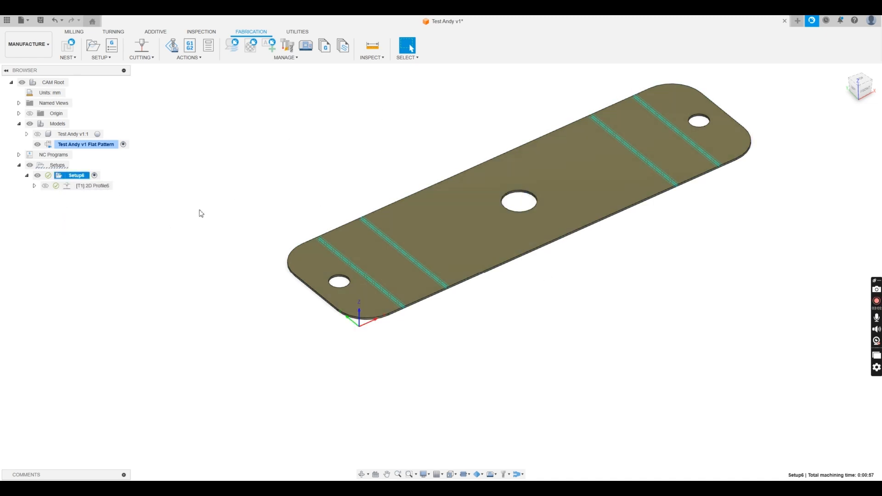
left_click(91, 186)
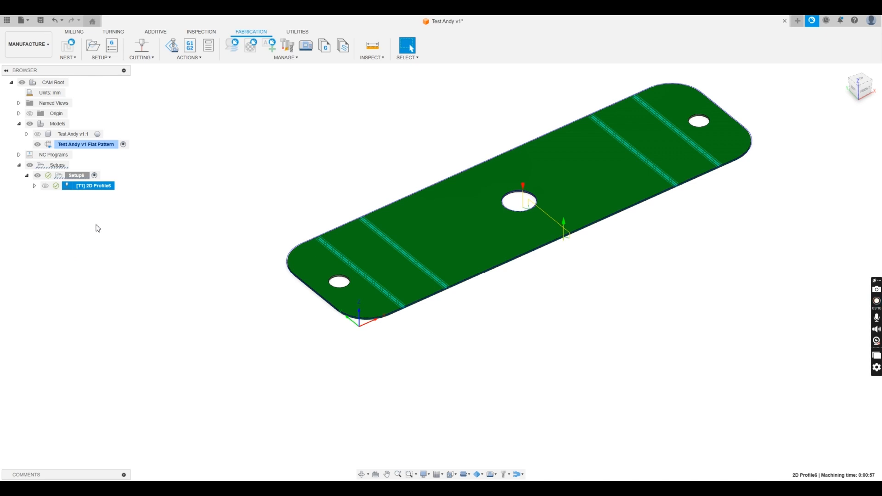
left_click(77, 178)
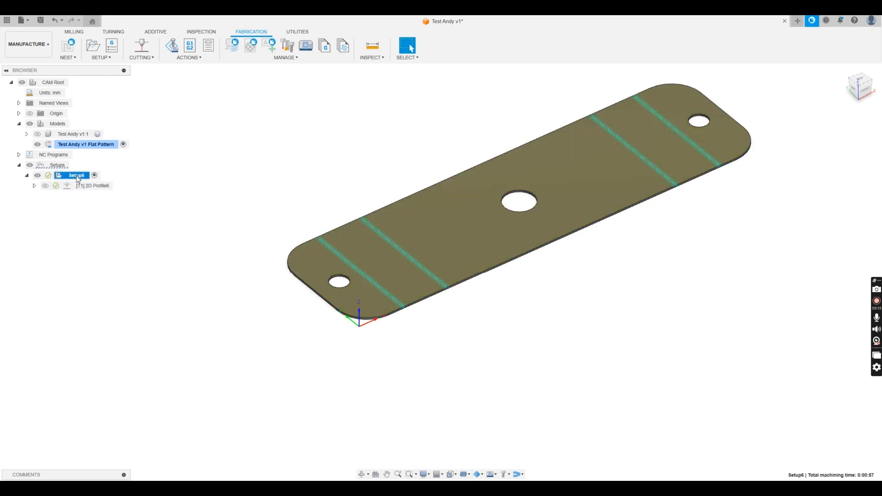
left_click(174, 48)
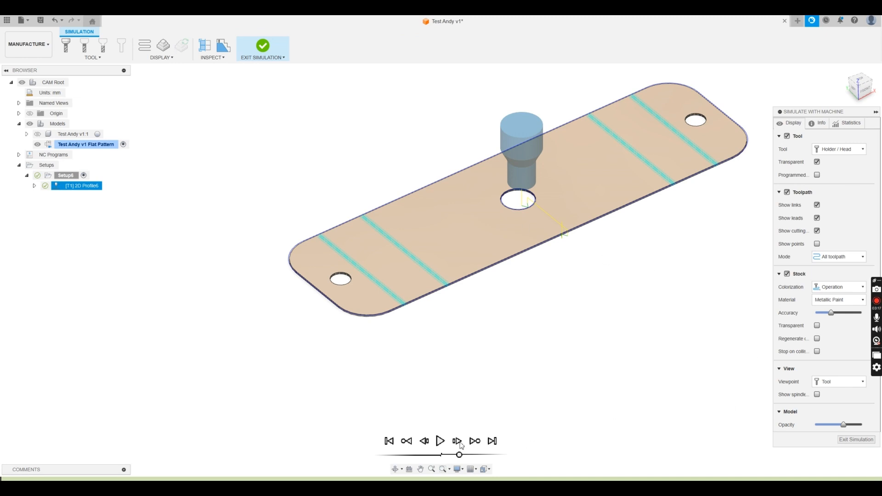
Play the simulation from the top view, zooming on the plasma head, then exit simulation
left_click(440, 441)
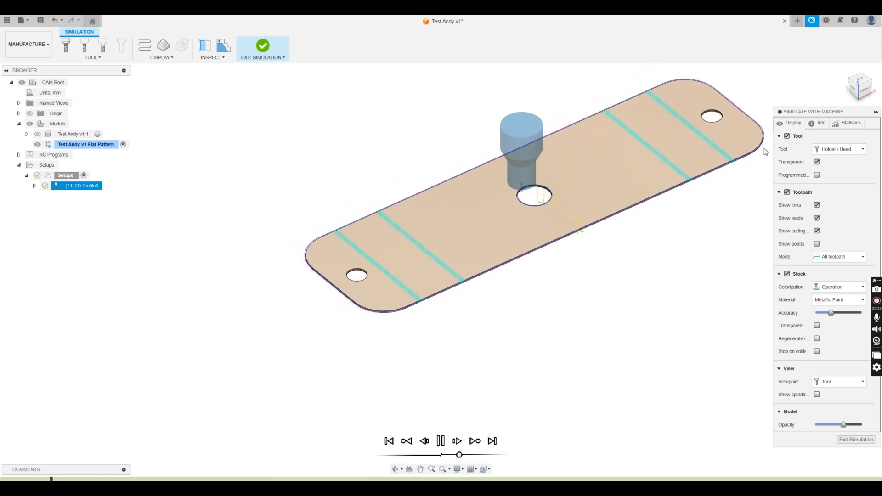
left_click(861, 79)
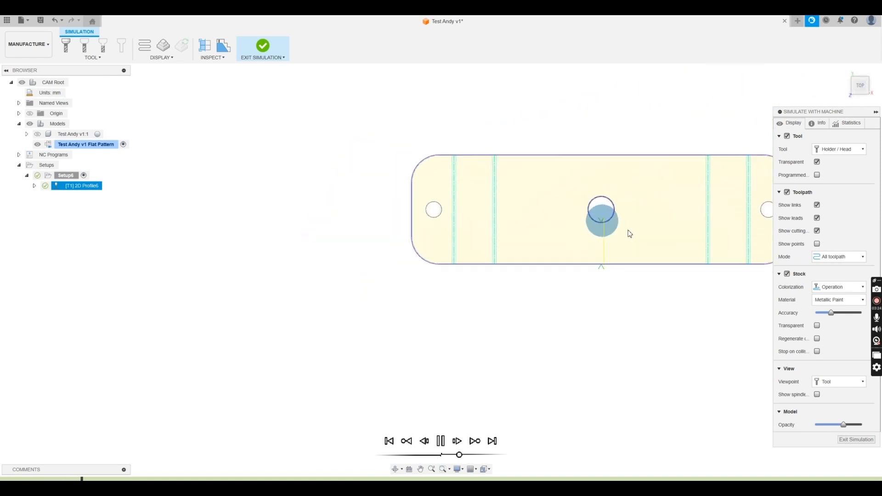
scroll(599, 219, "up", 10)
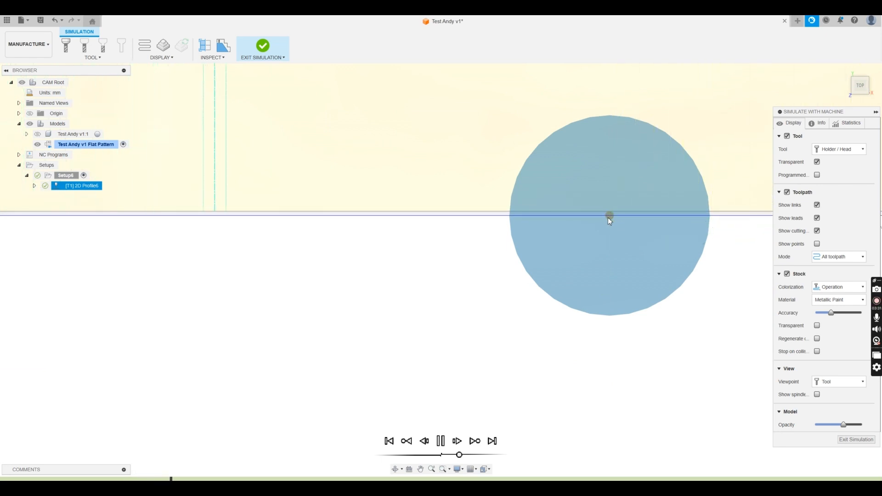
scroll(611, 227, "down", 6)
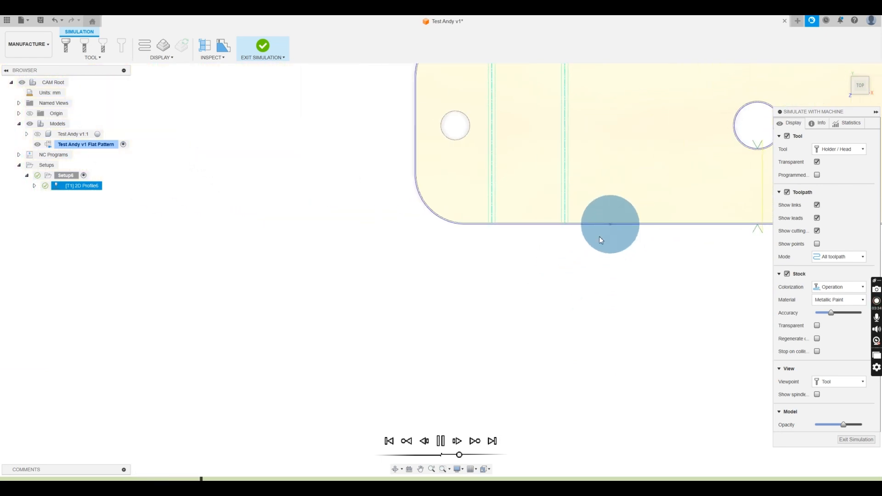
left_click(856, 440)
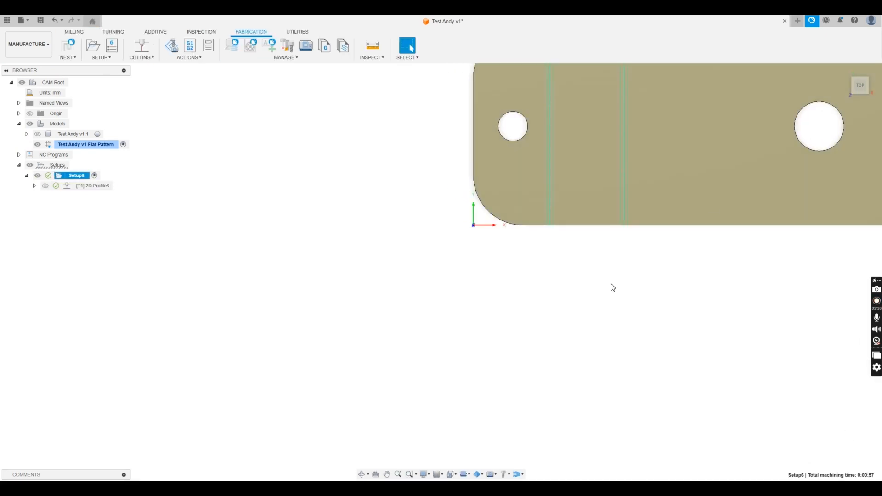
Post-process Setup6 with the Bluemotion Plasma post as NC program 'Sample File'
left_click(859, 91)
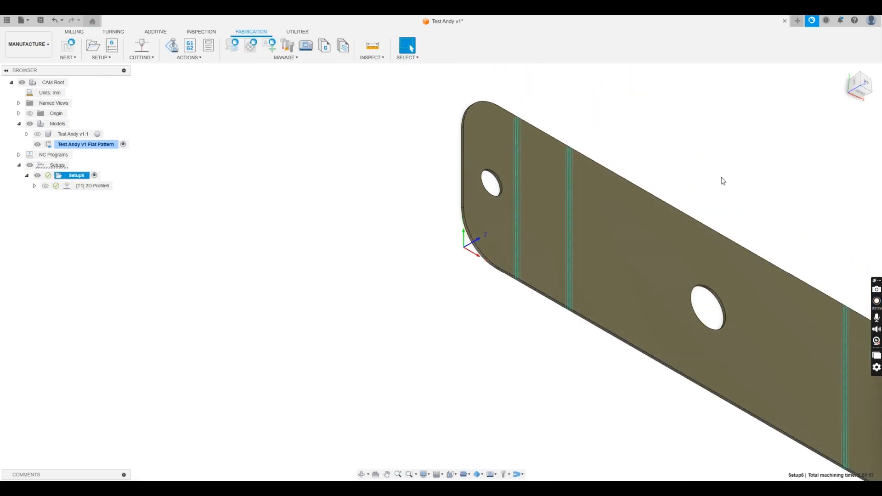
middle_click_drag(624, 244, 616, 177, "shift")
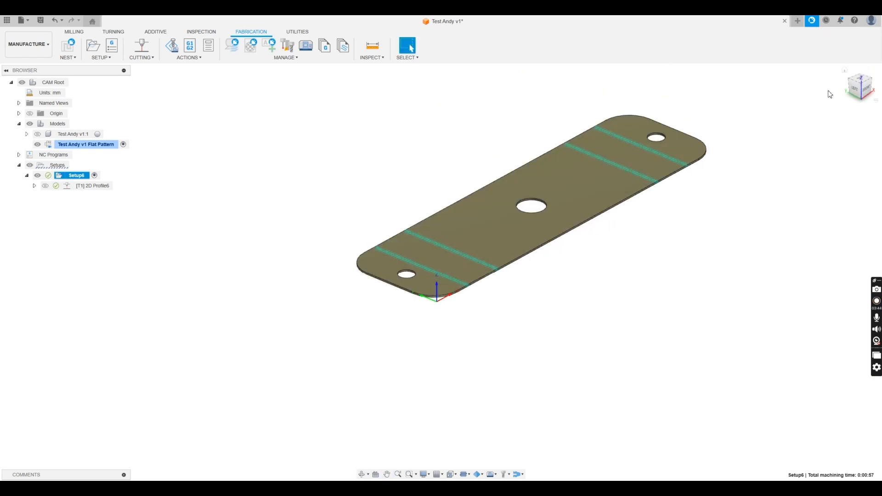
left_click(861, 84)
middle_click_drag(497, 173, 490, 219)
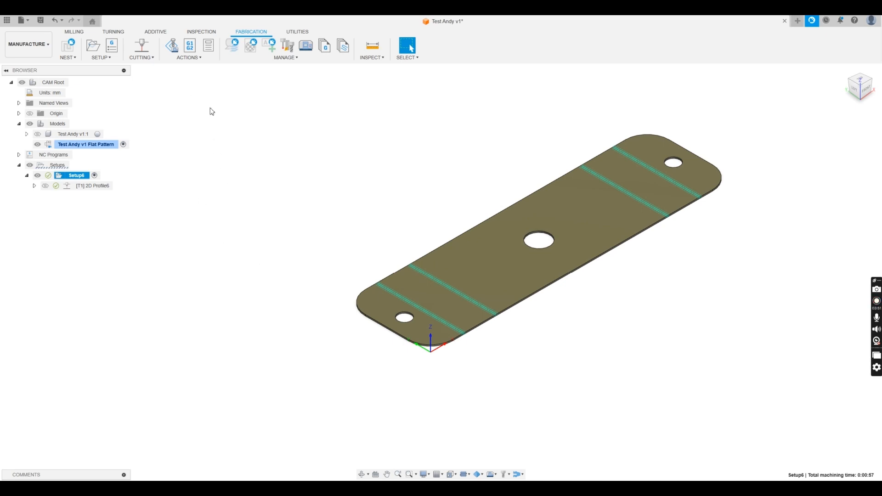
left_click(192, 51)
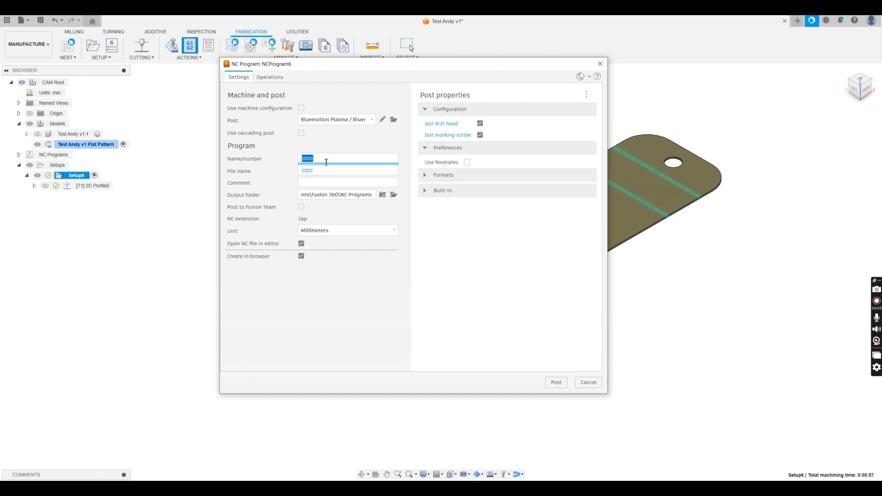
type("Sample File")
left_click(556, 382)
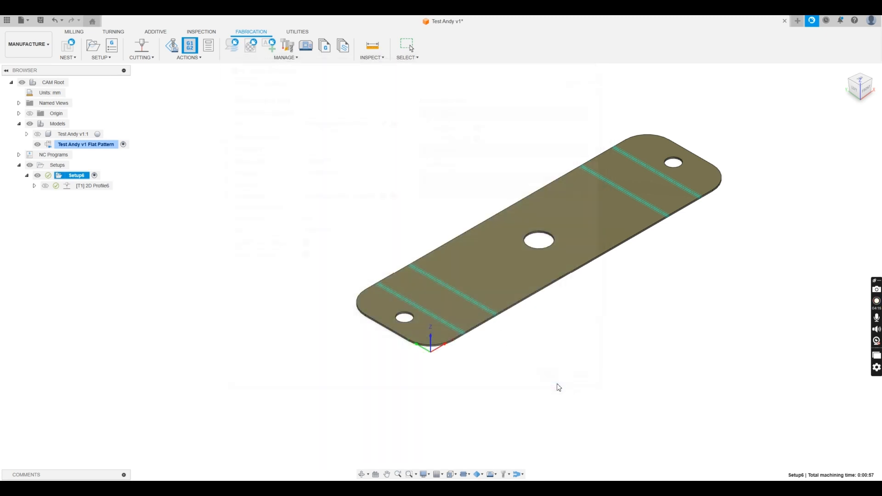